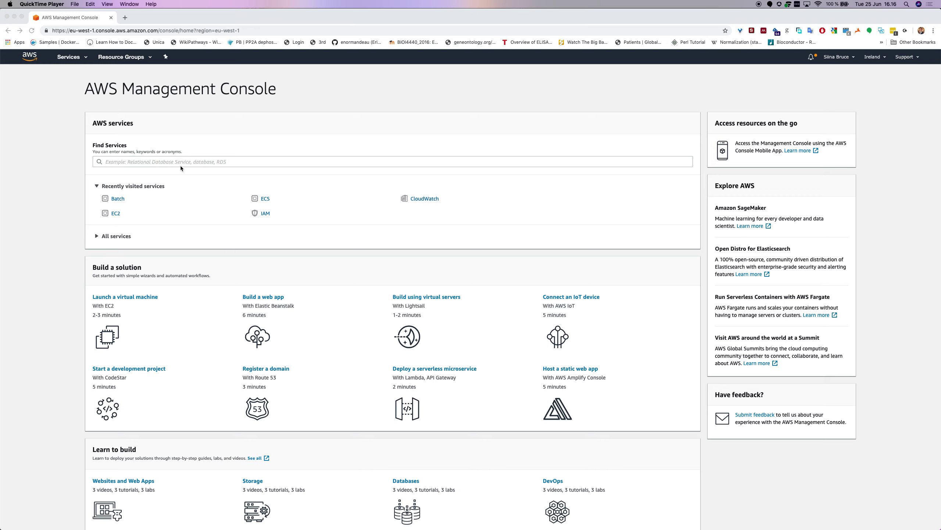
Search the AWS services for "batch" and open the Batch service.
scroll(170, 163, down, 1)
click(197, 161)
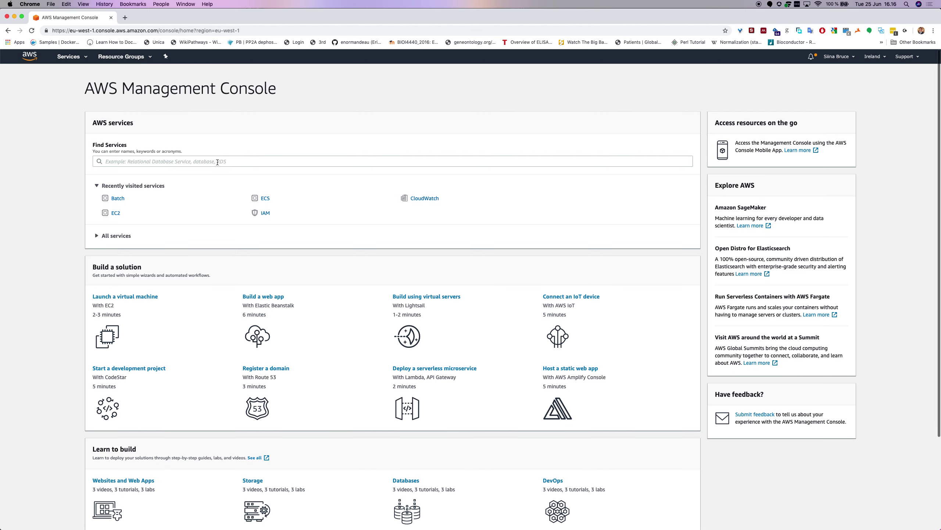
click(218, 162)
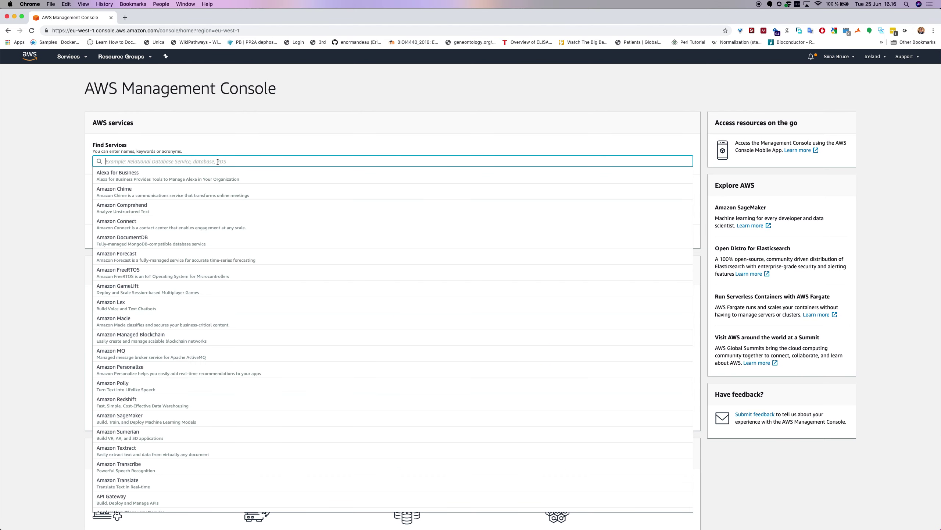
text(batch)
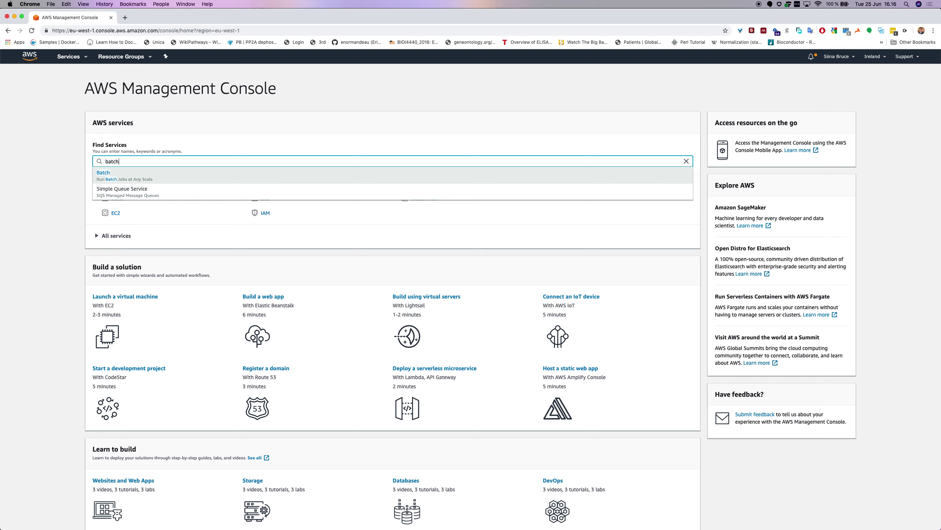
key(Return)
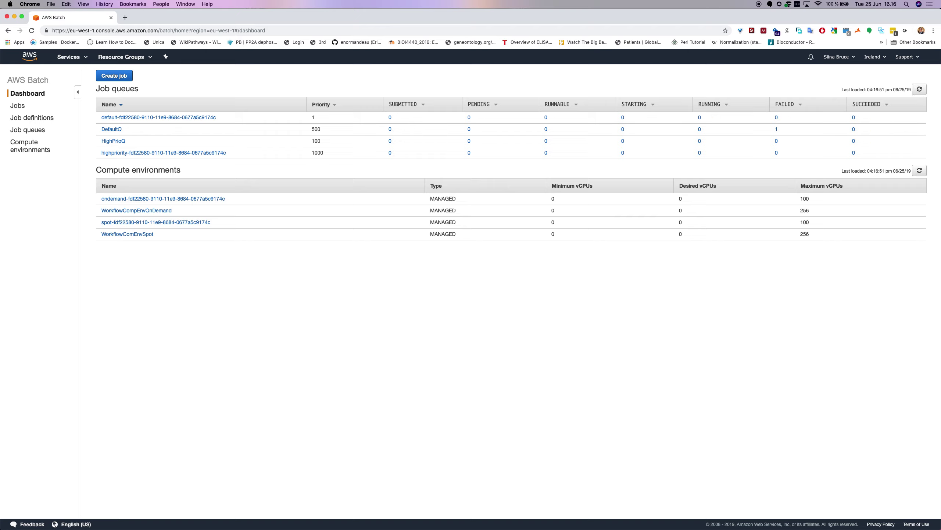
Start creating a new compute environment with the type set to Managed.
click(22, 145)
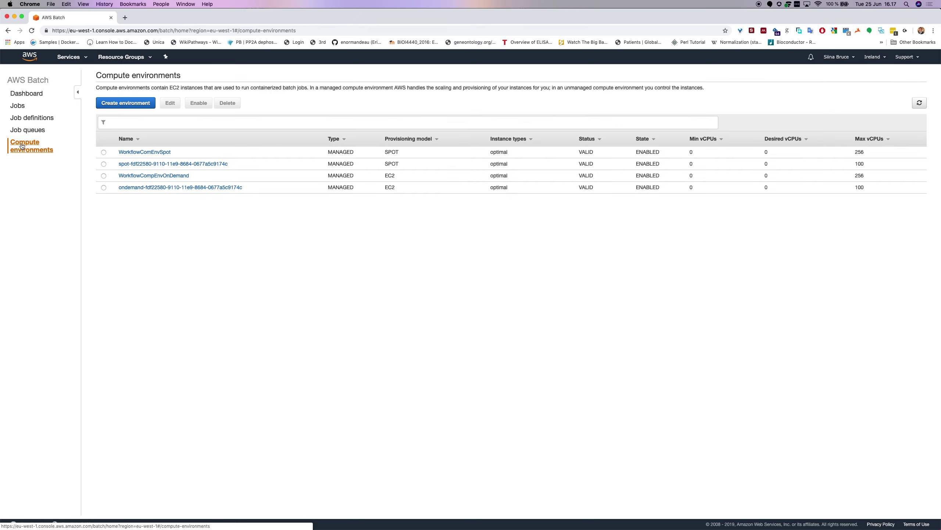
click(139, 103)
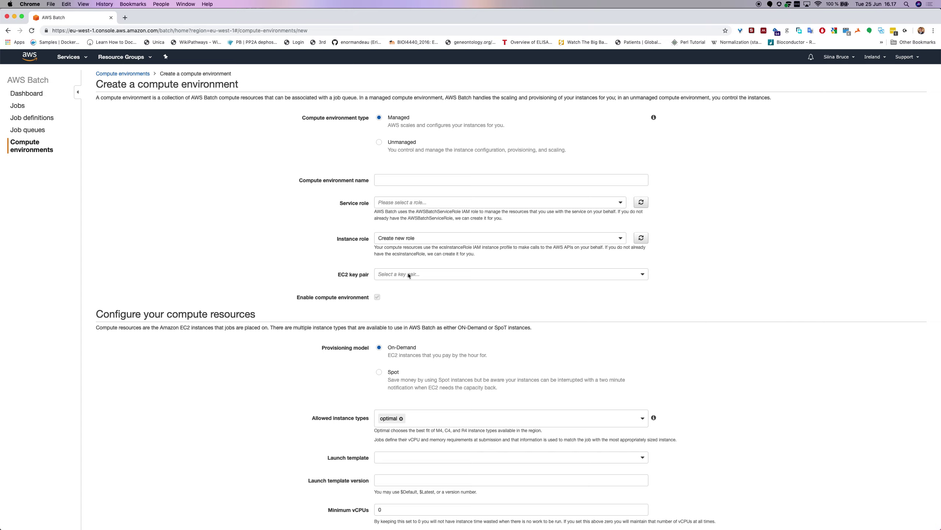
click(403, 142)
click(398, 118)
drag(388, 126, 479, 127)
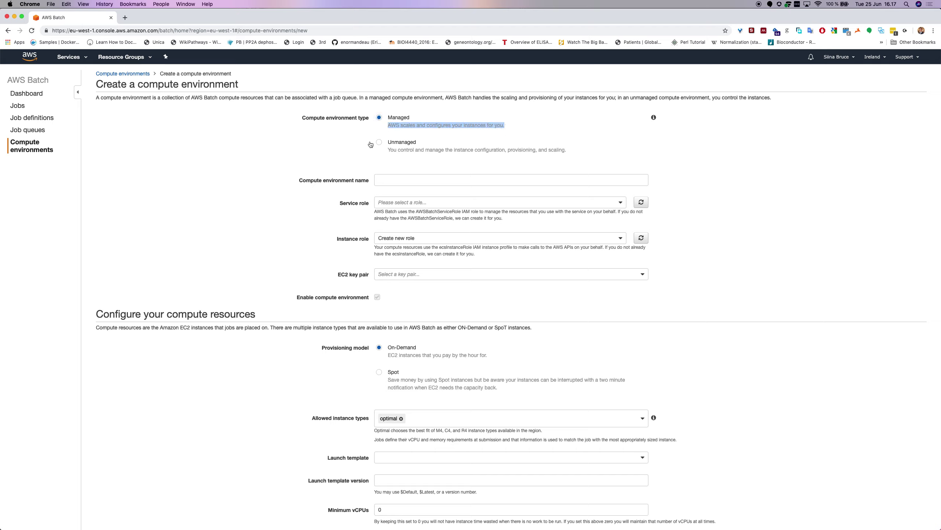
click(209, 157)
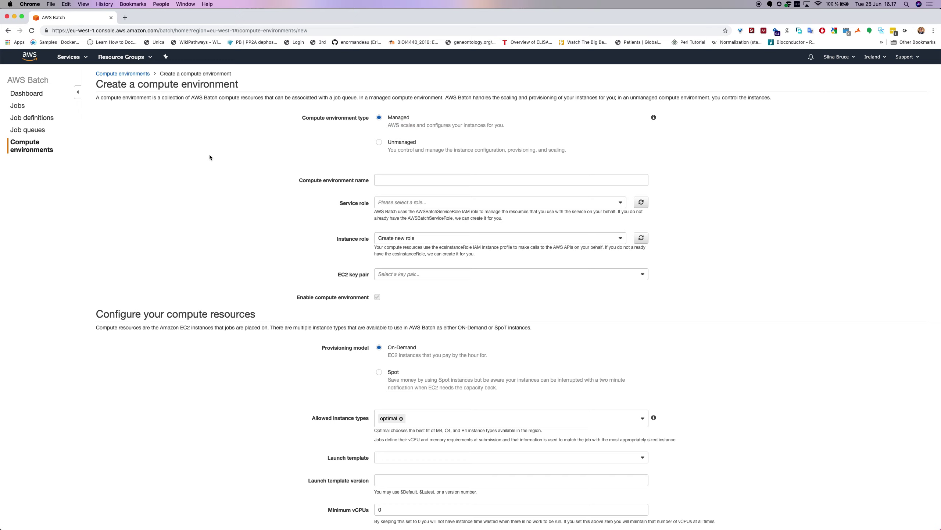
Name the compute environment test and assign awsBatchRole as its service role.
click(395, 179)
text(test)
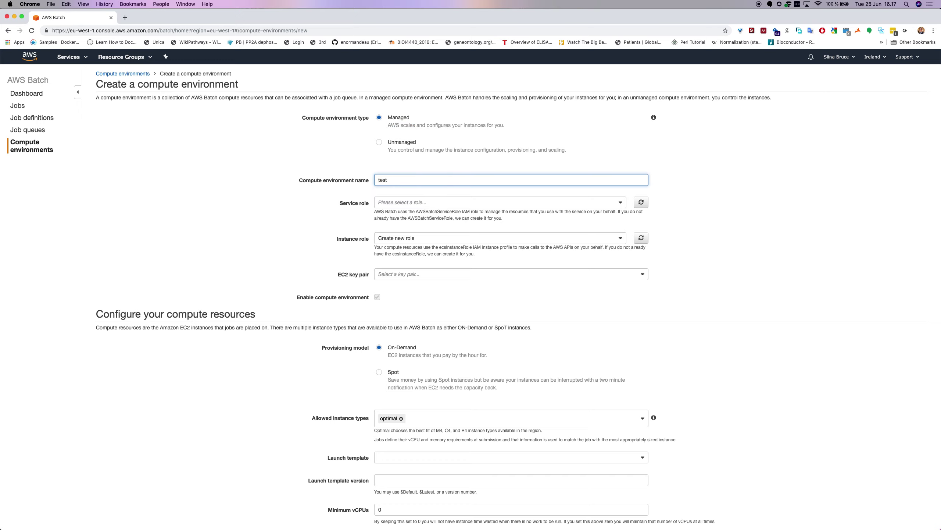
click(407, 203)
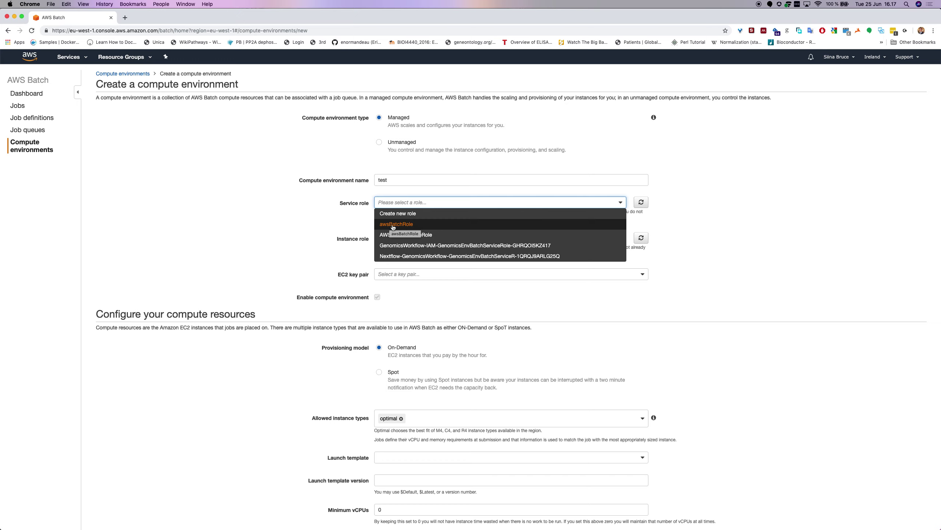
click(406, 225)
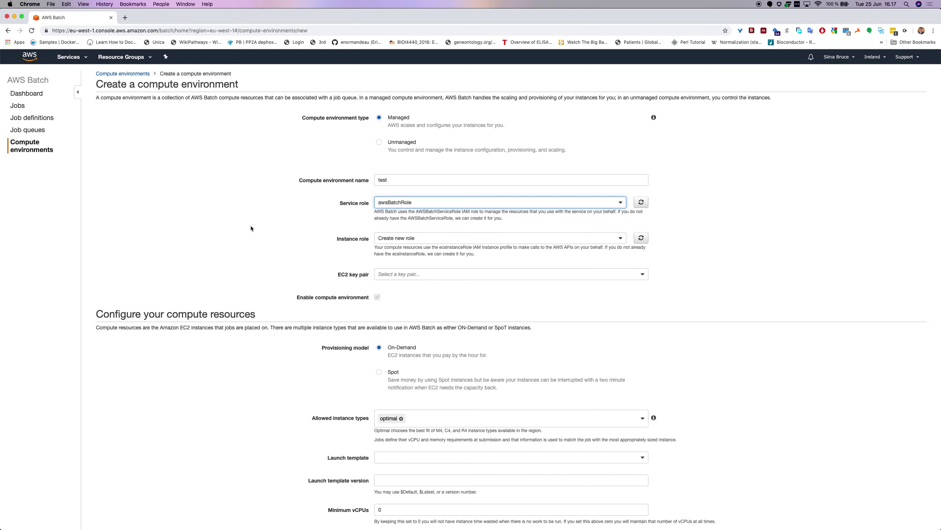
Assign EC2InstanceAccess as the instance role and StepFunction as the EC2 key pair.
click(404, 238)
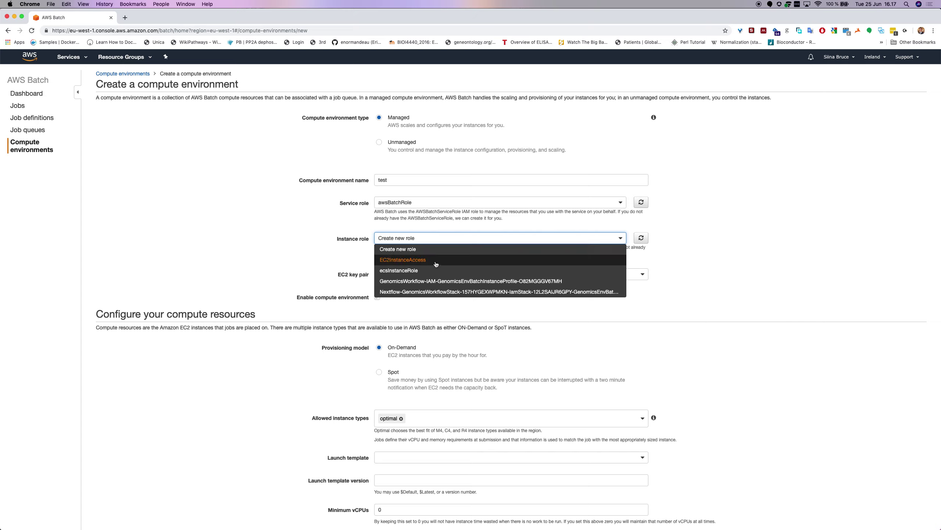
click(419, 261)
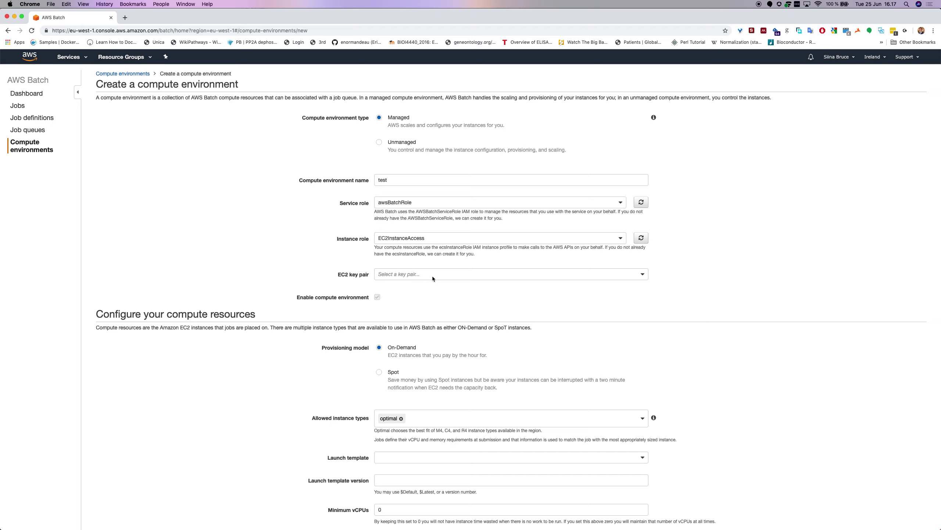
click(403, 278)
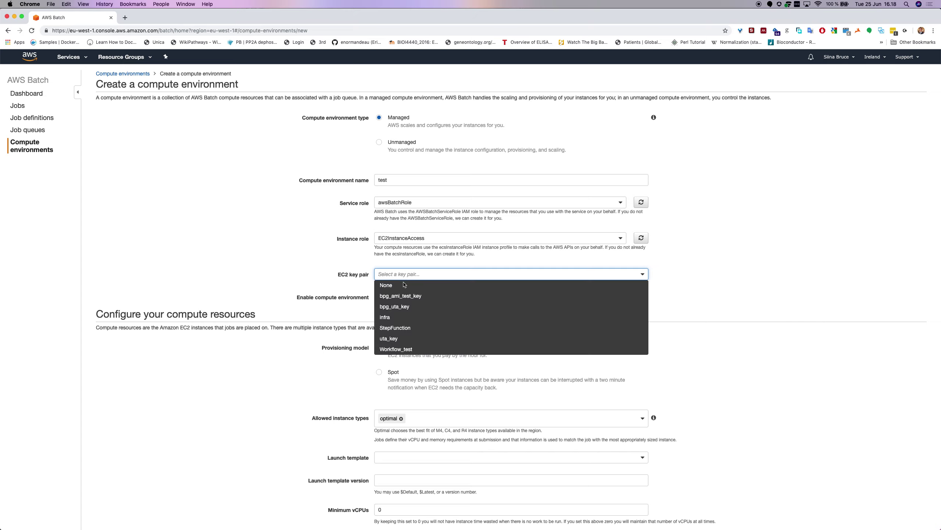
click(396, 328)
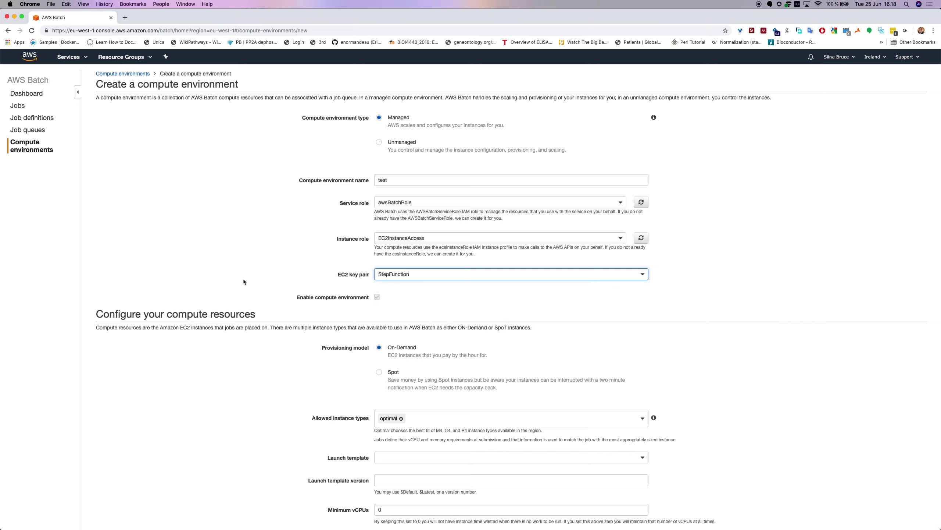
scroll(751, 297, down, 5)
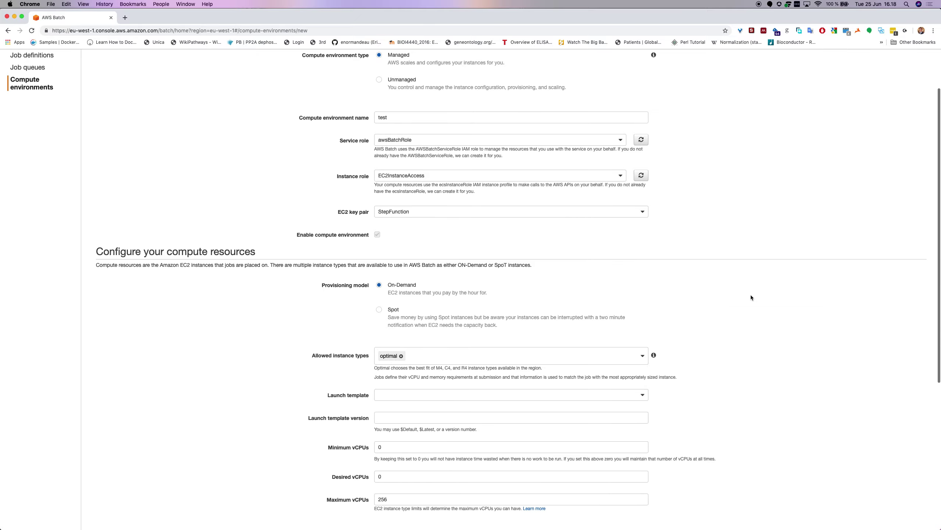
scroll(751, 297, down, 4)
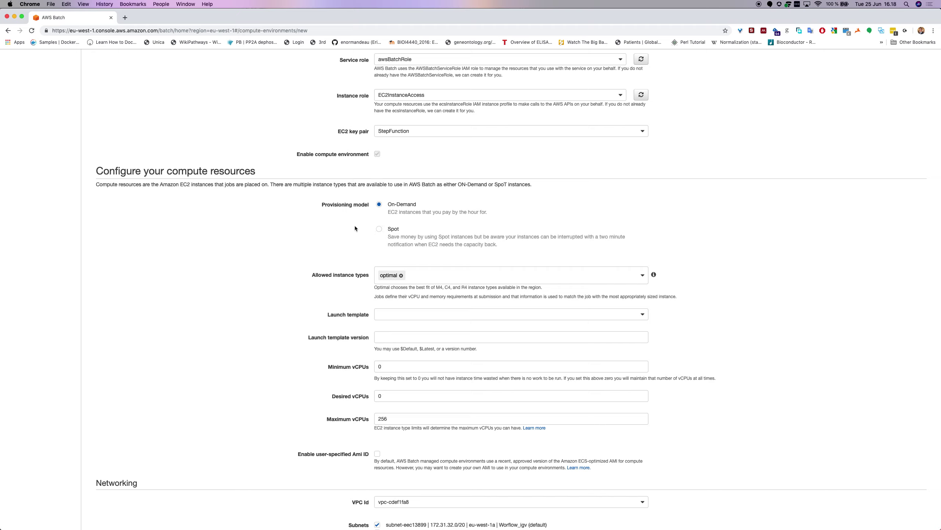
click(403, 206)
click(380, 229)
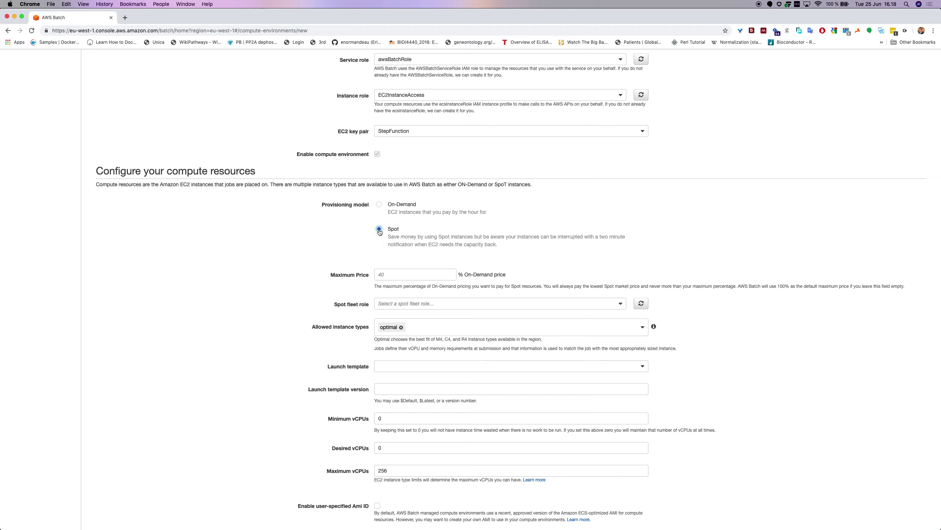
click(408, 274)
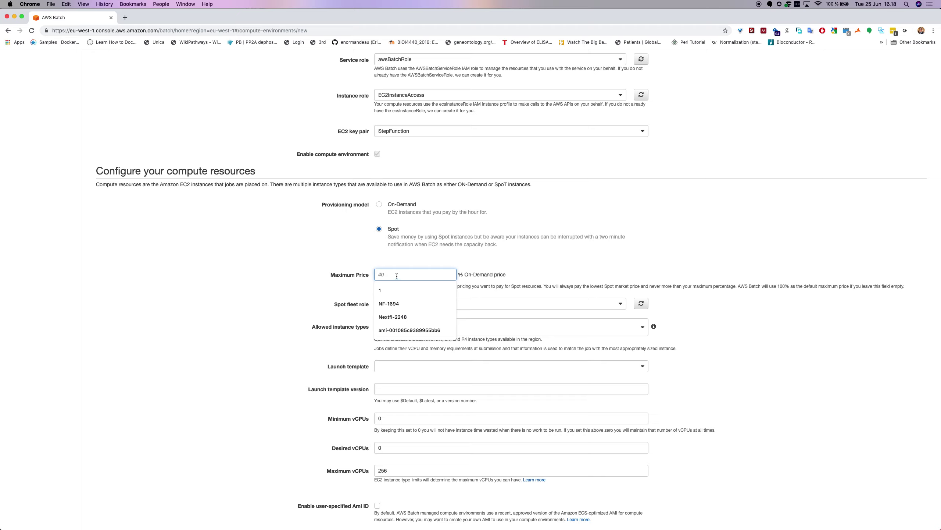
text(40)
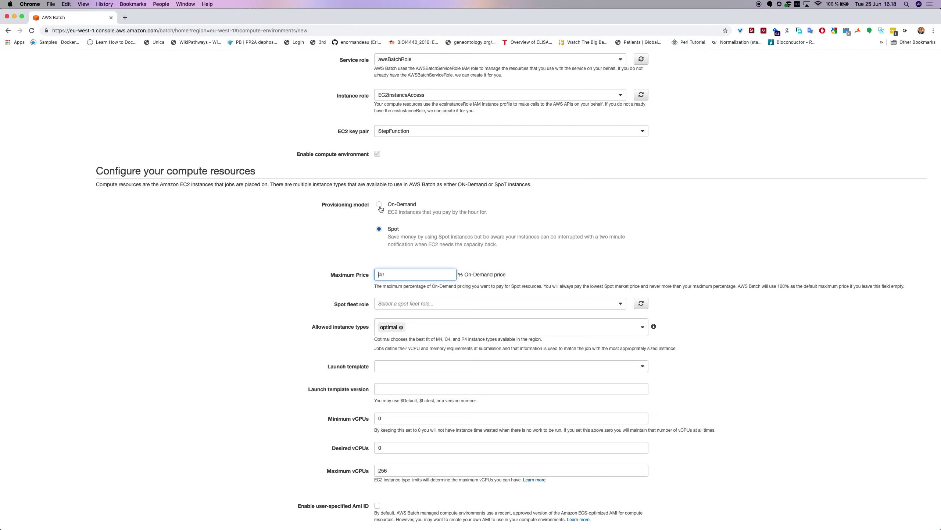
click(379, 204)
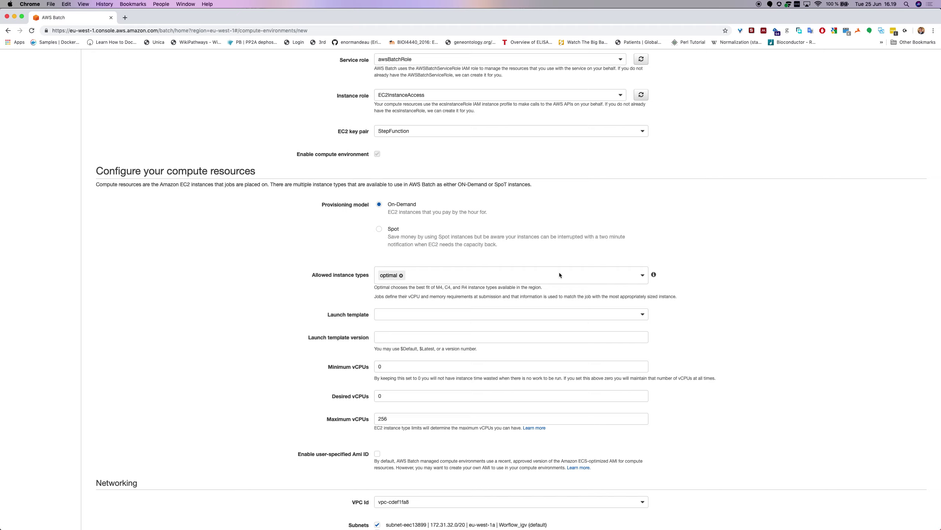
Examine the available choices for the allowed instance types without changing the selection.
click(643, 276)
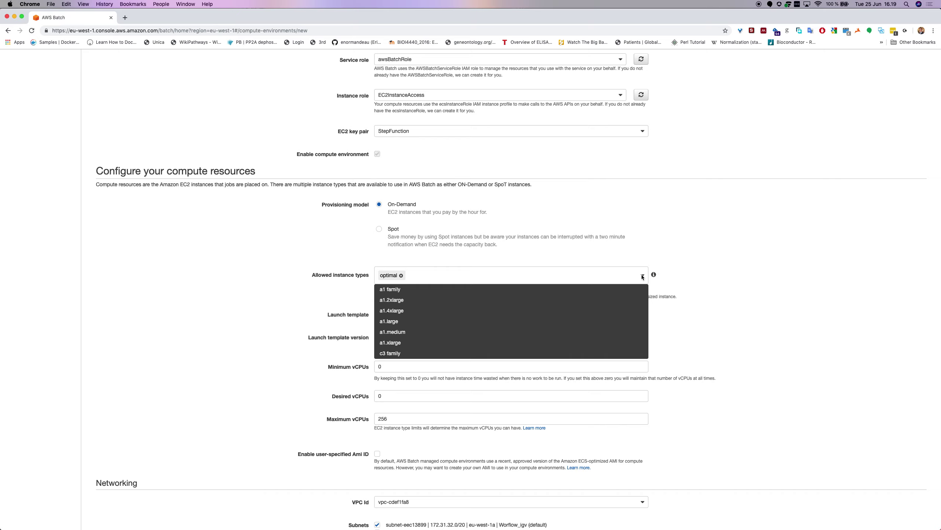
click(489, 289)
click(434, 279)
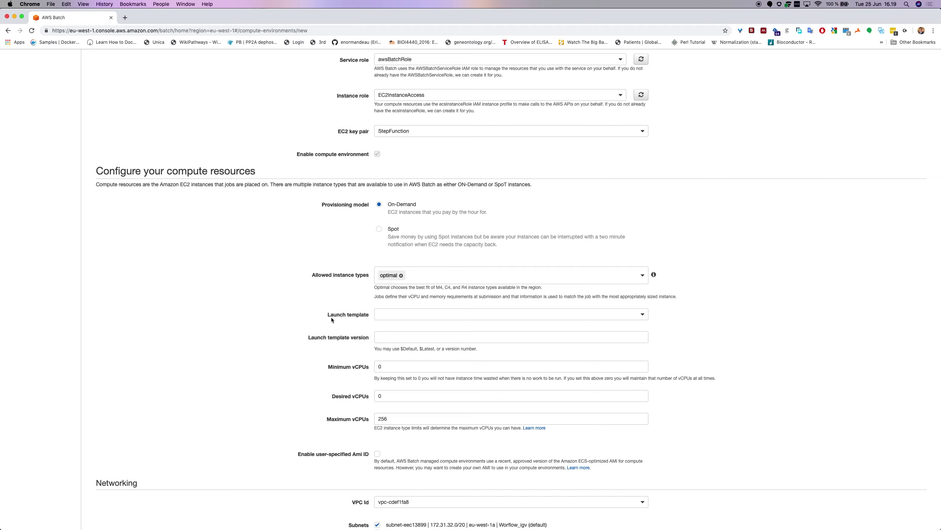
Select test as the launch template and keep $Default as its version.
click(644, 315)
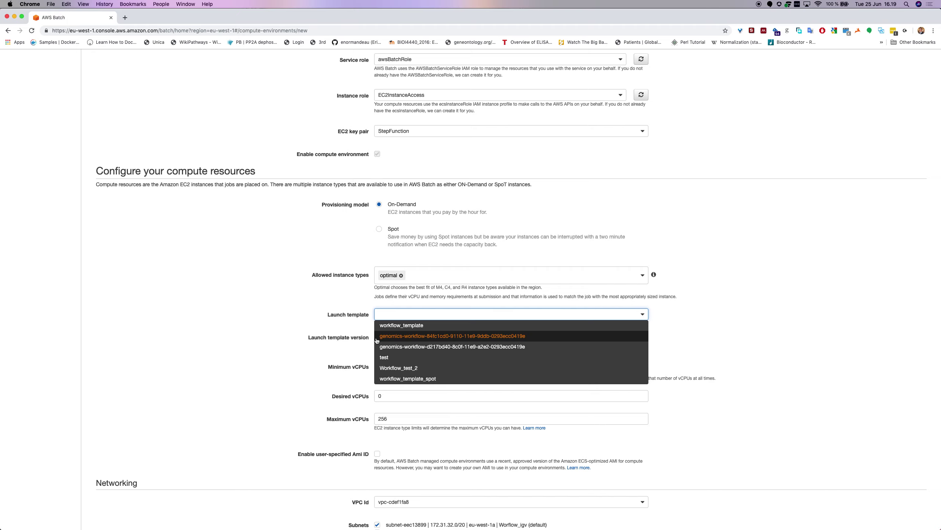
click(386, 357)
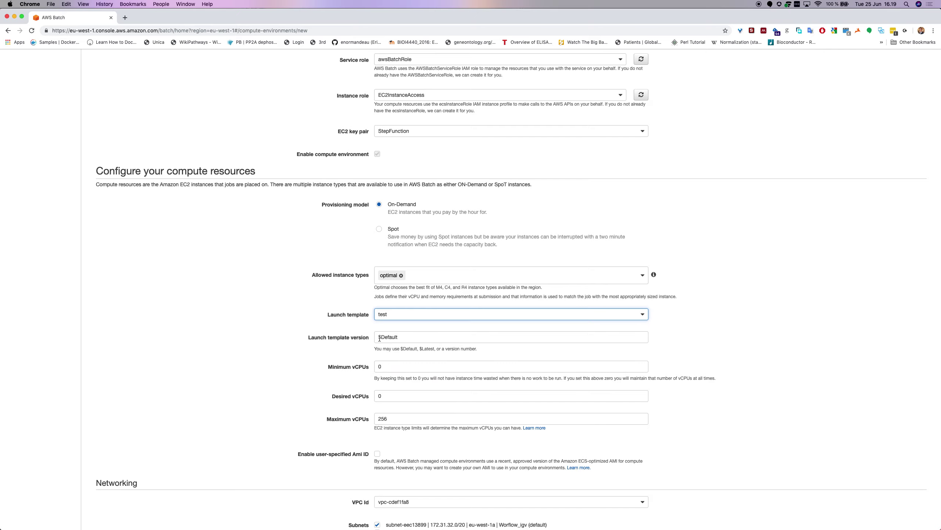
drag(401, 350, 435, 349)
click(422, 350)
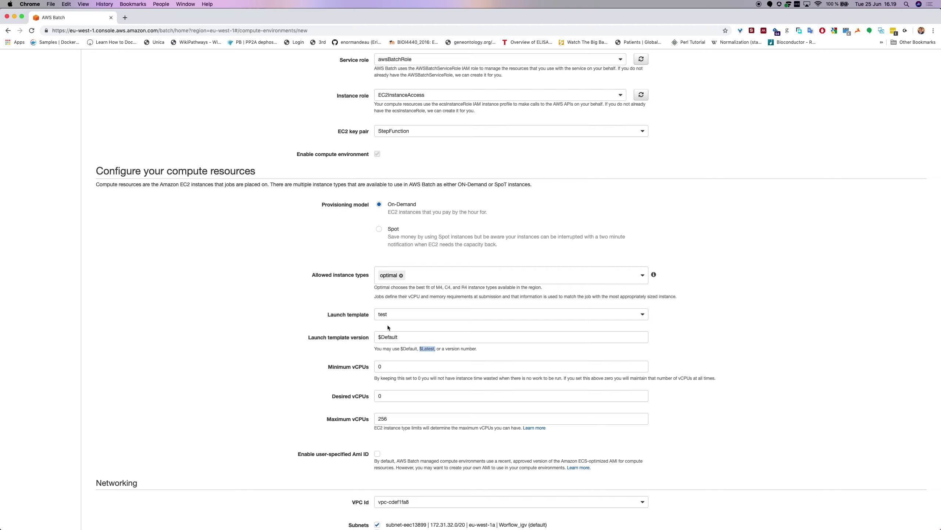
scroll(256, 339, down, 3)
click(396, 271)
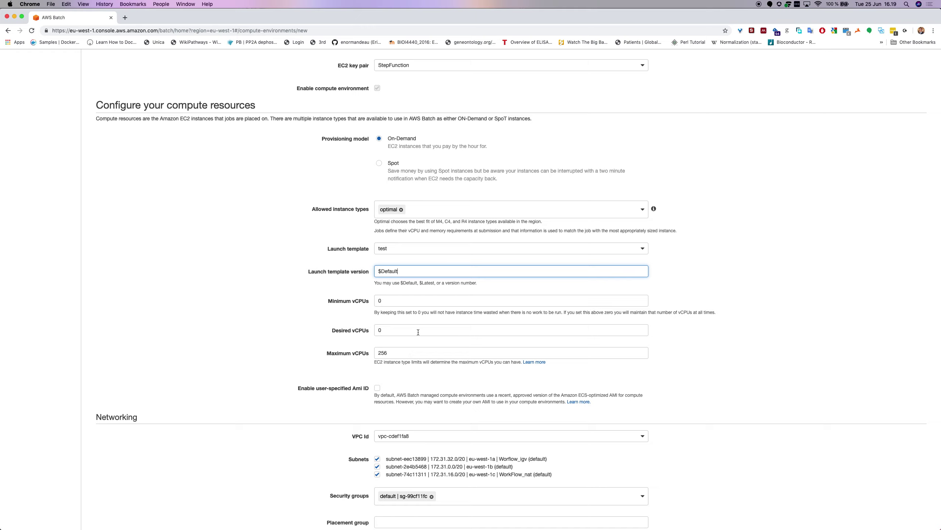
scroll(189, 355, down, 3)
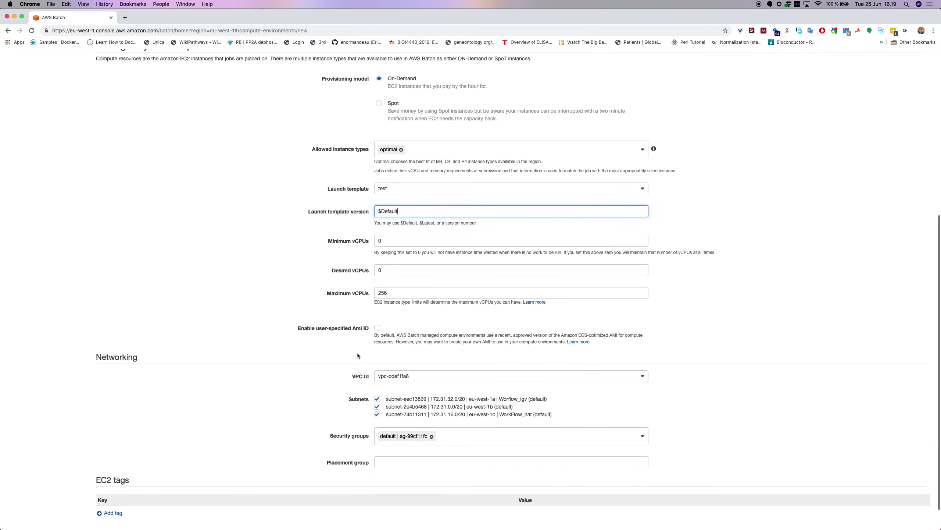
click(378, 327)
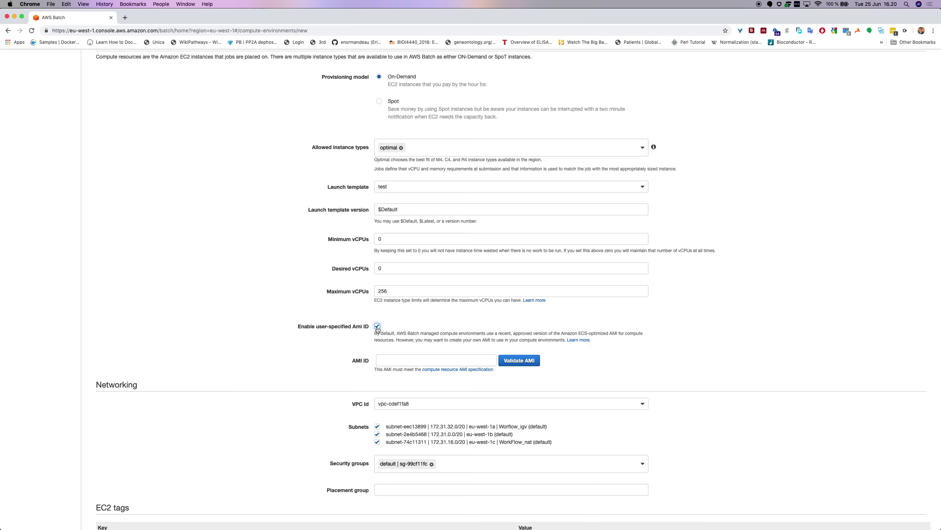
click(377, 326)
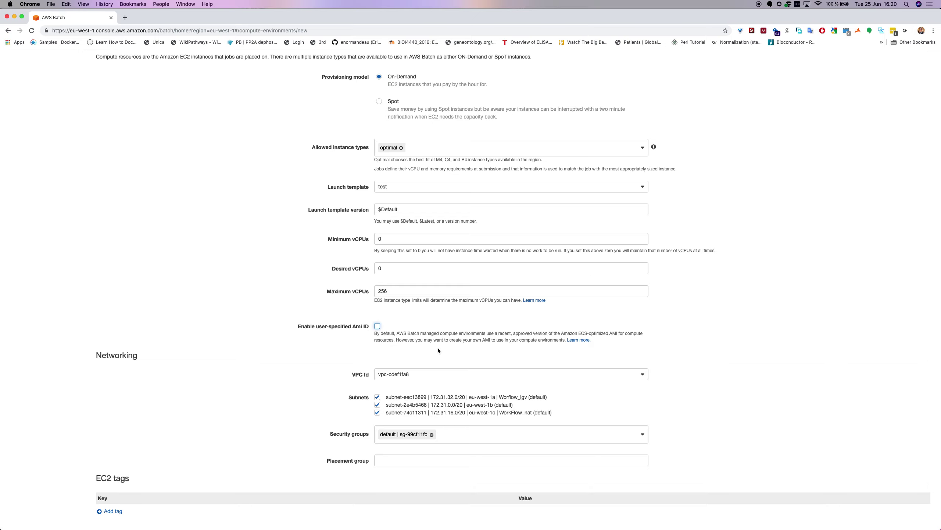
Create the compute environment with the default networking settings and refresh the list of compute environments.
scroll(407, 348, down, 2)
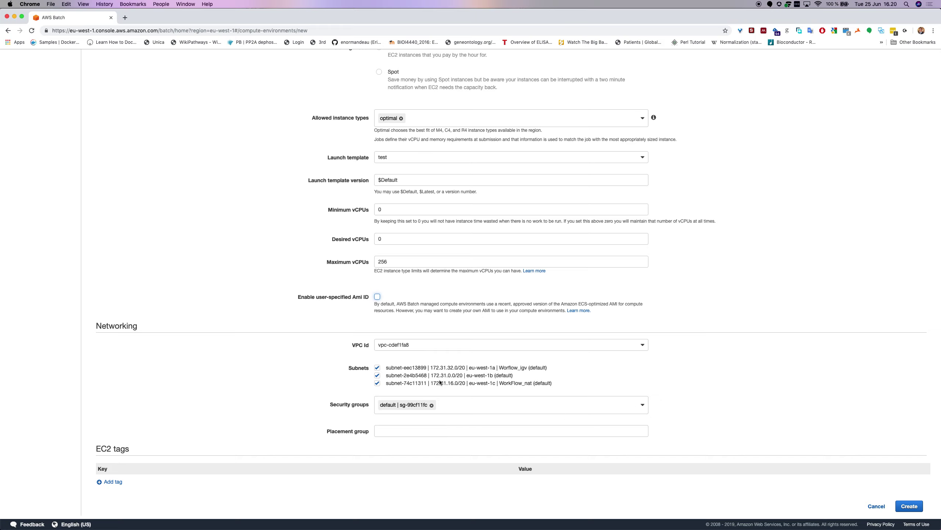
click(904, 506)
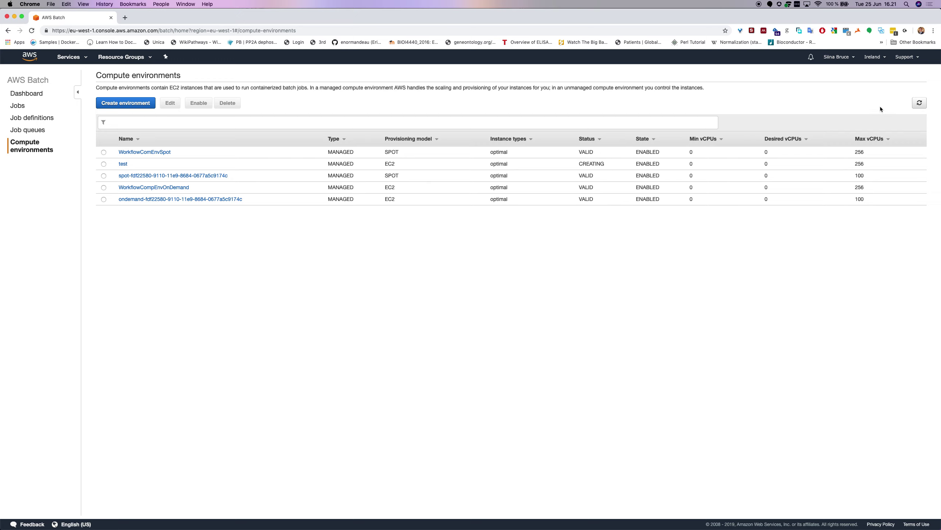
click(920, 103)
Start a new job queue named test and set its priority to 500.
click(21, 132)
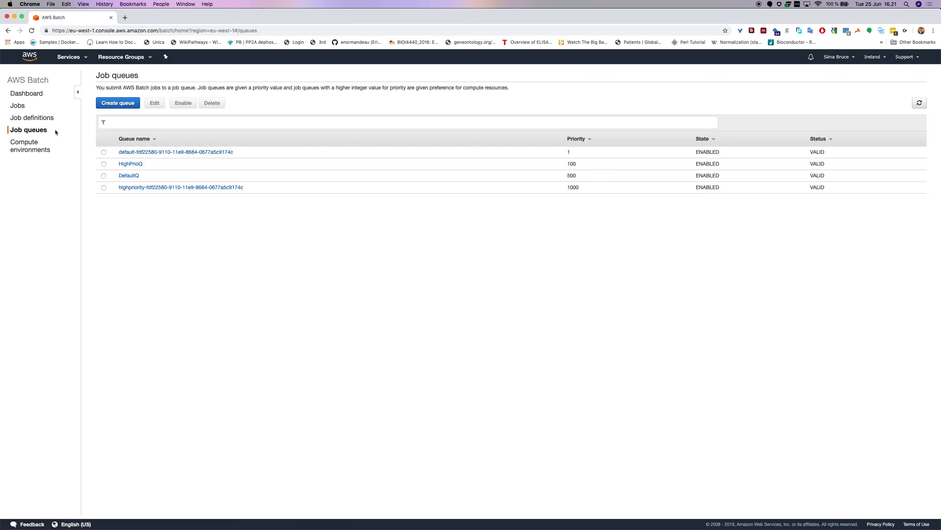
click(119, 105)
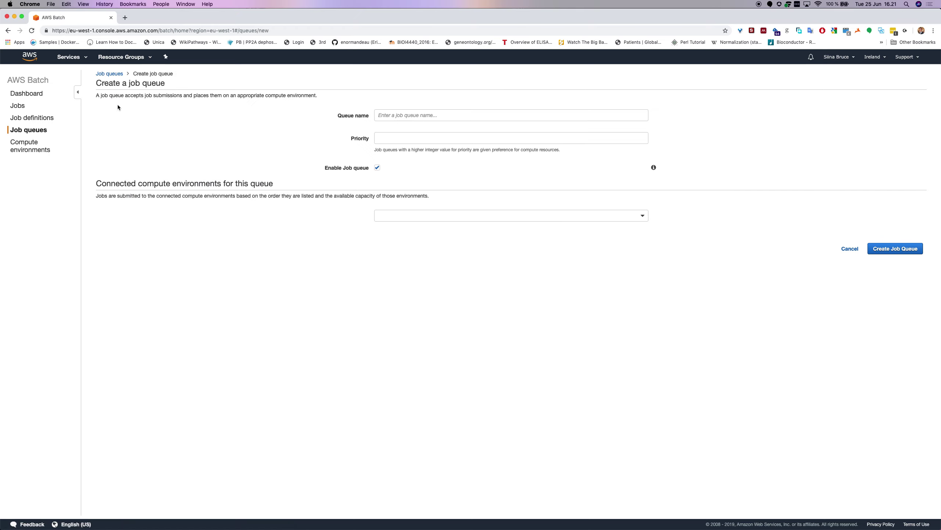
click(463, 112)
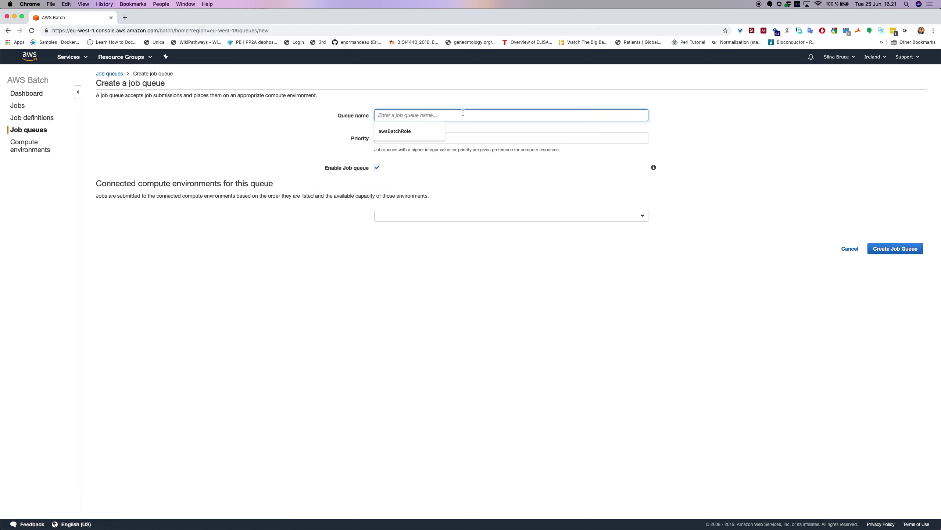
text(test)
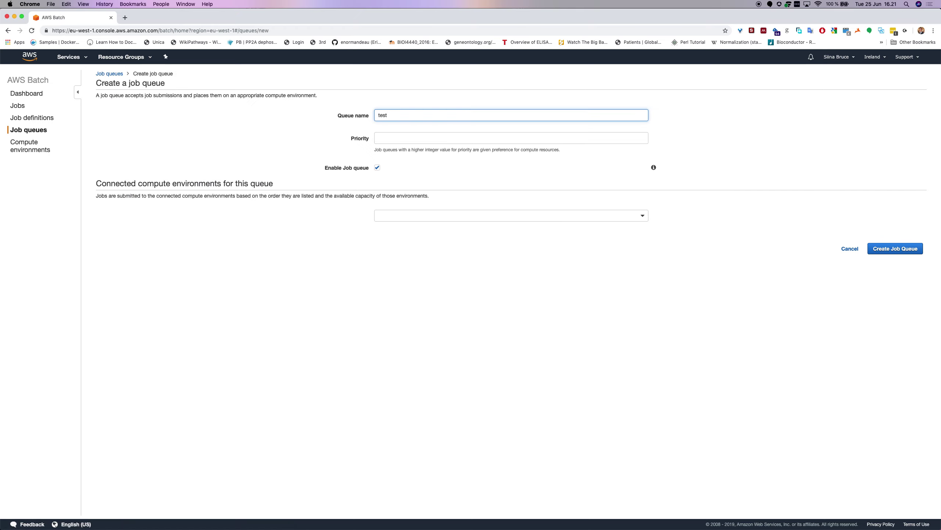
key(Tab)
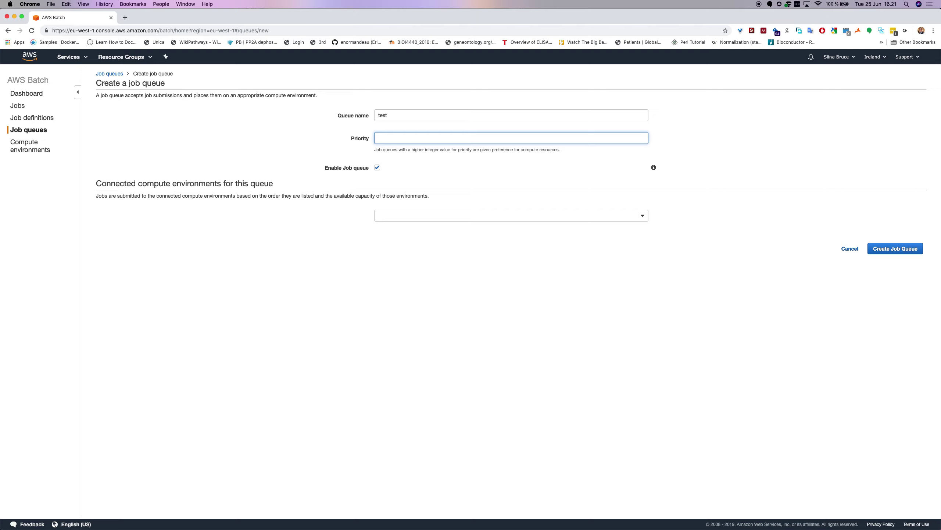
text(500)
Connect the test compute environment and a second existing environment, create the job queue, and refresh the list of queues.
click(643, 216)
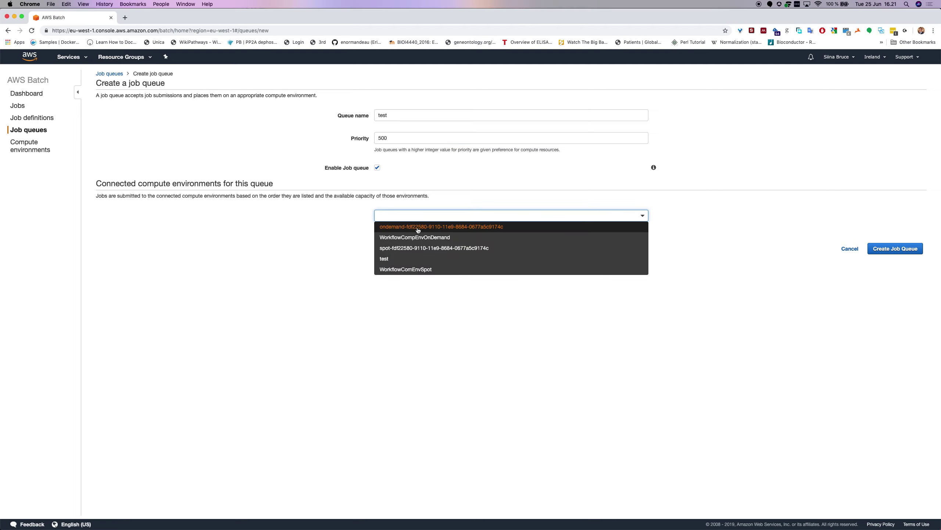
click(442, 259)
click(643, 311)
click(444, 334)
click(895, 441)
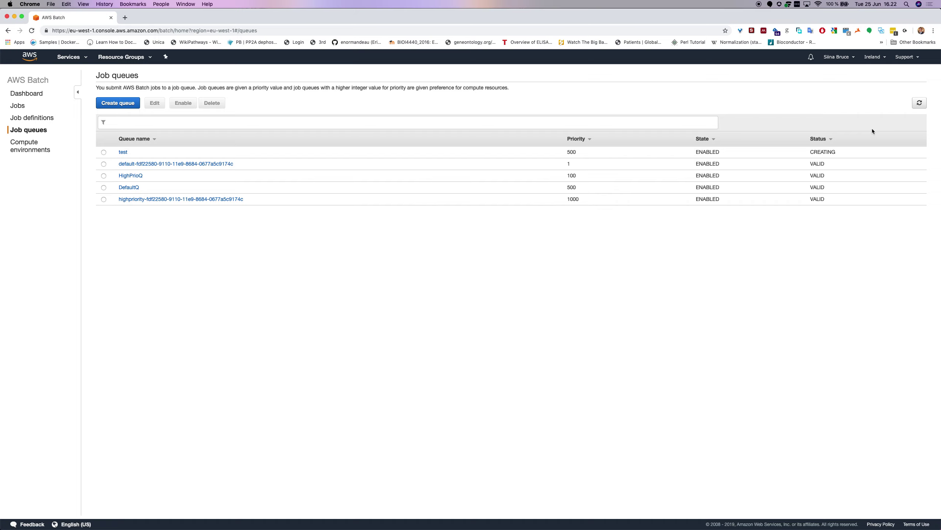
click(920, 104)
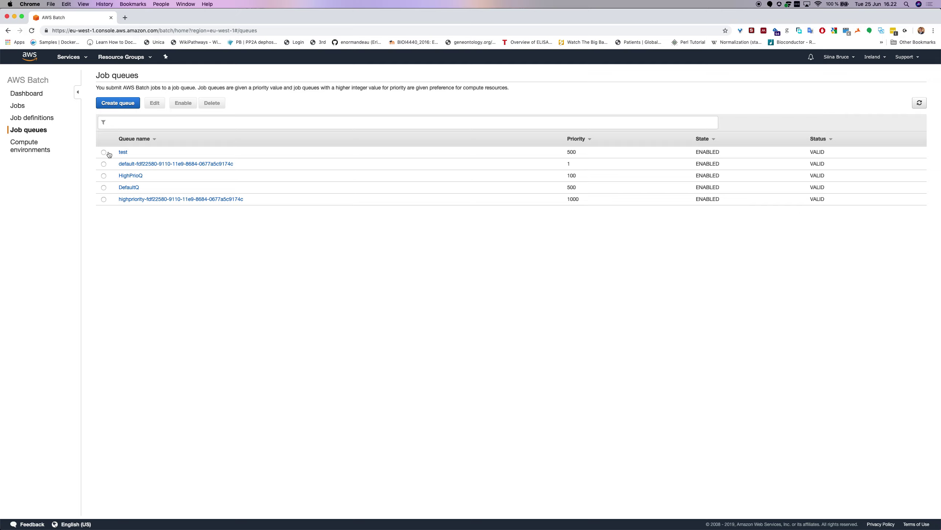
Start a new job definition named test, leaving job attempts and execution timeout blank.
click(21, 119)
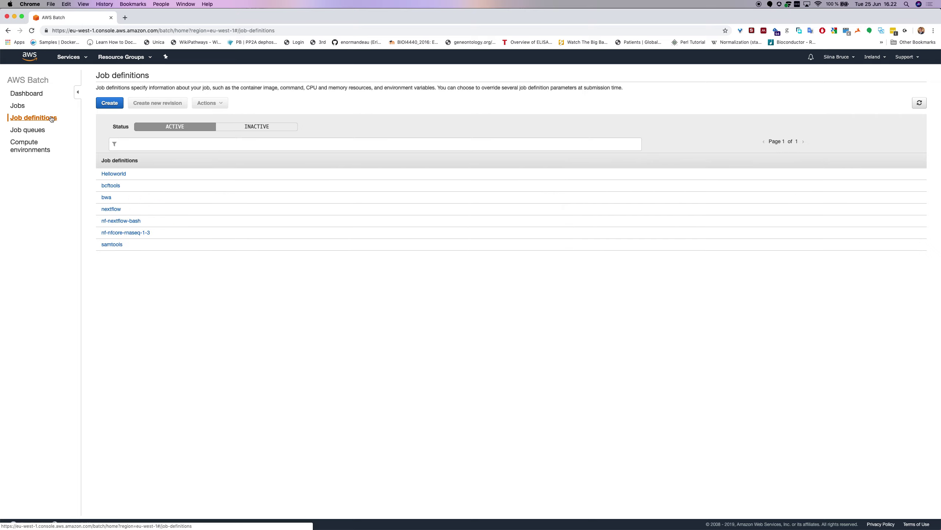
click(104, 106)
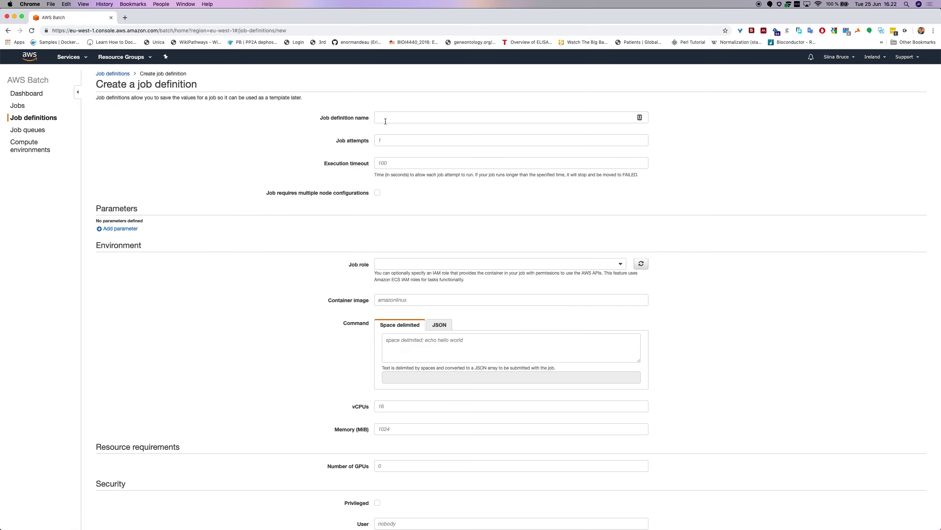
click(422, 118)
text(test)
key(Tab)
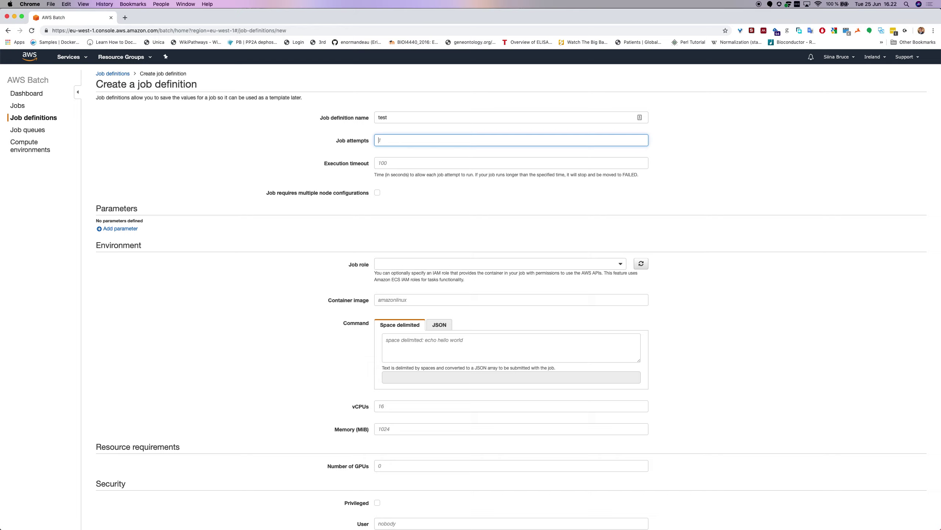
key(Tab)
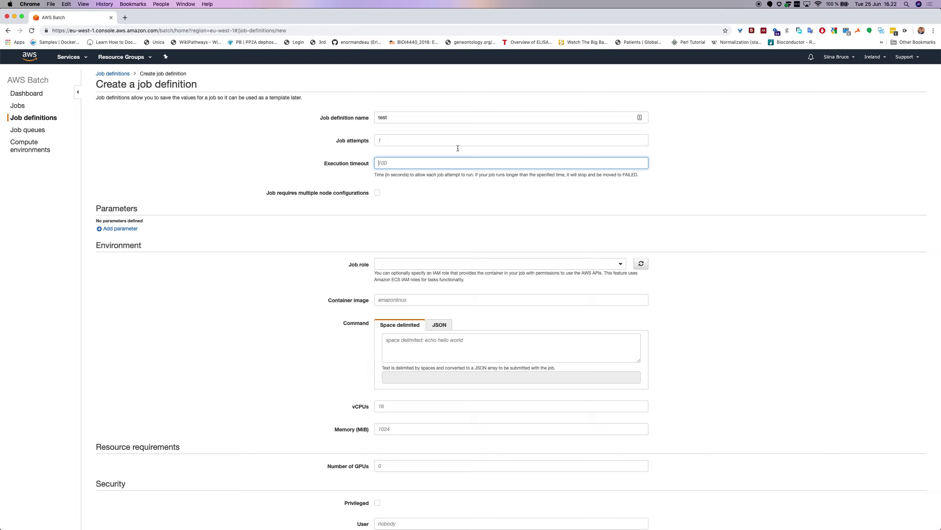
Assign ecsTaskExecutionRole as the job role and amazonlinux as the container image of the job definition.
click(594, 264)
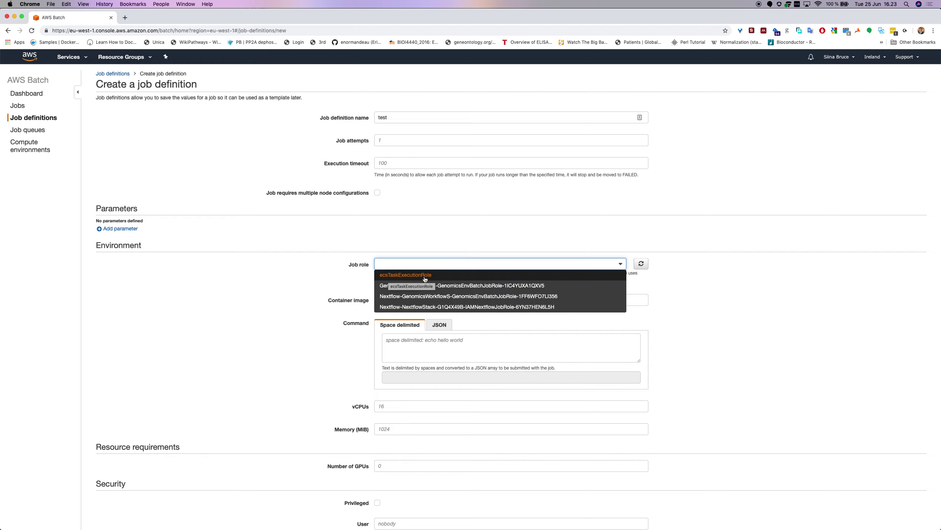
click(391, 275)
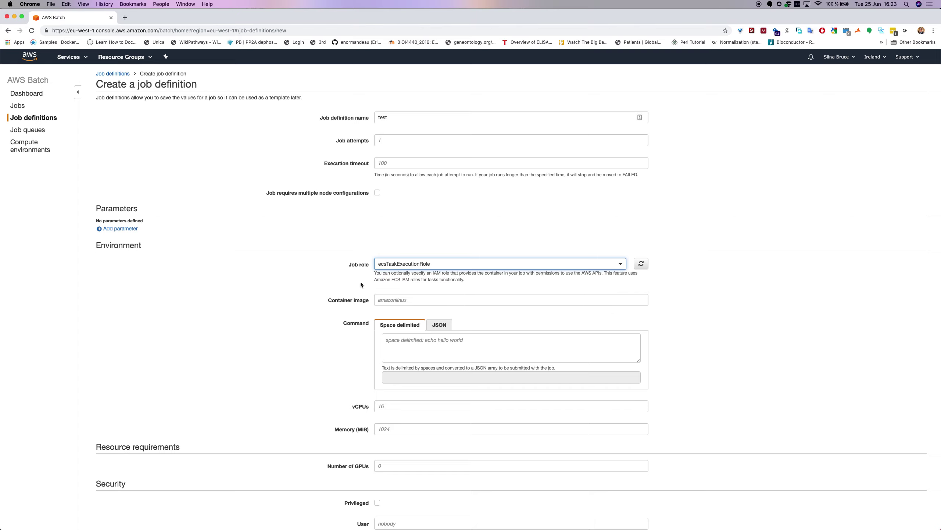
click(423, 303)
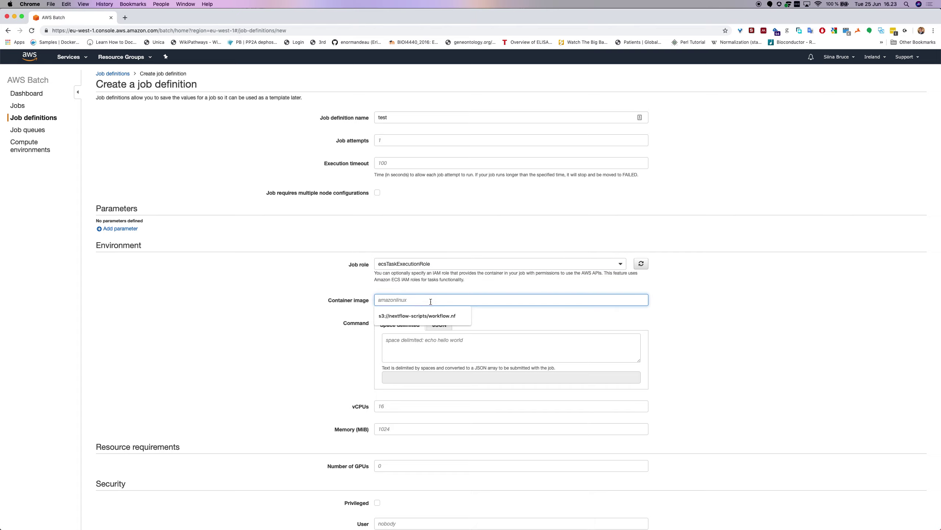
click(322, 294)
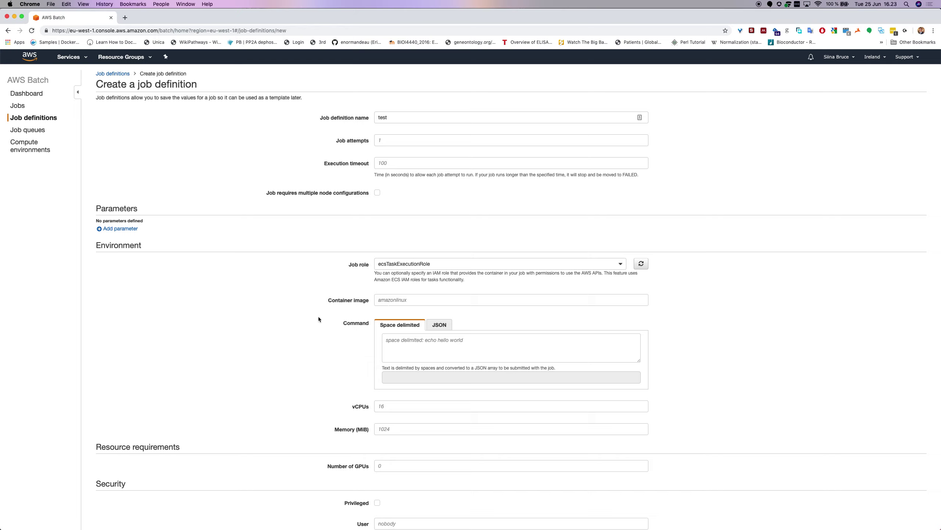
click(436, 303)
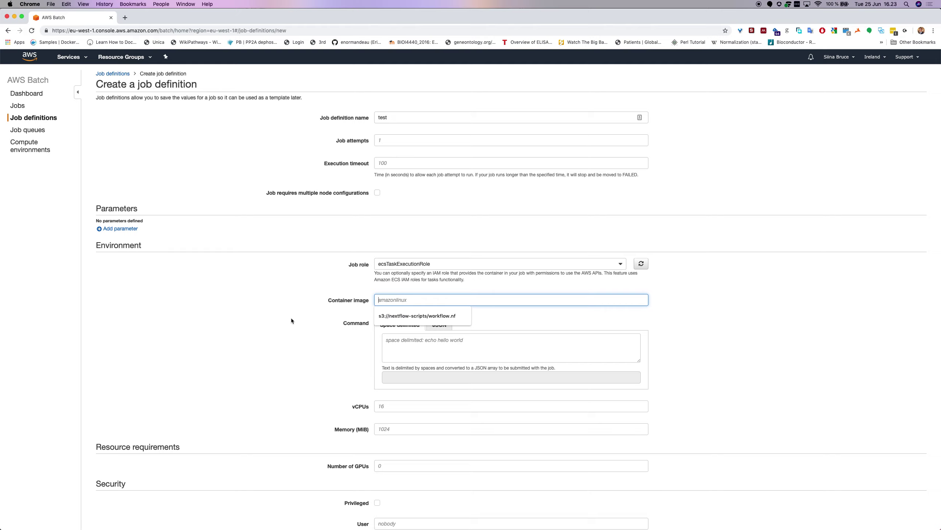
text(amazonli)
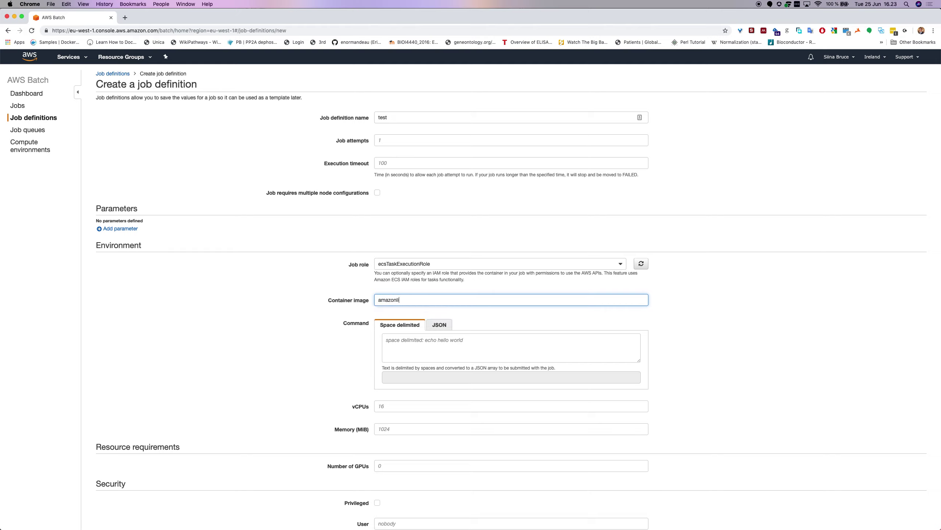
text(nux)
Examine the space-delimited and JSON command formats and the remaining job definition settings, and cancel the creation.
click(454, 347)
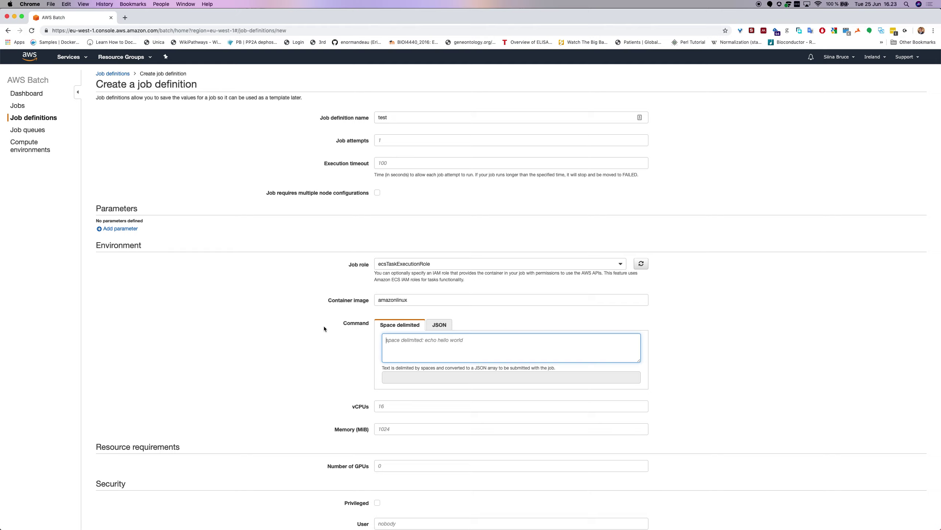
click(439, 325)
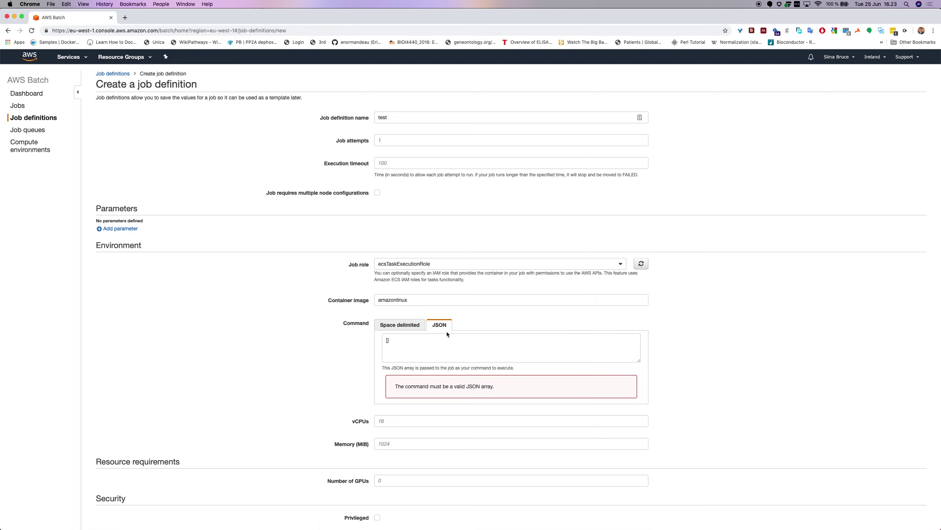
click(393, 325)
scroll(356, 345, down, 3)
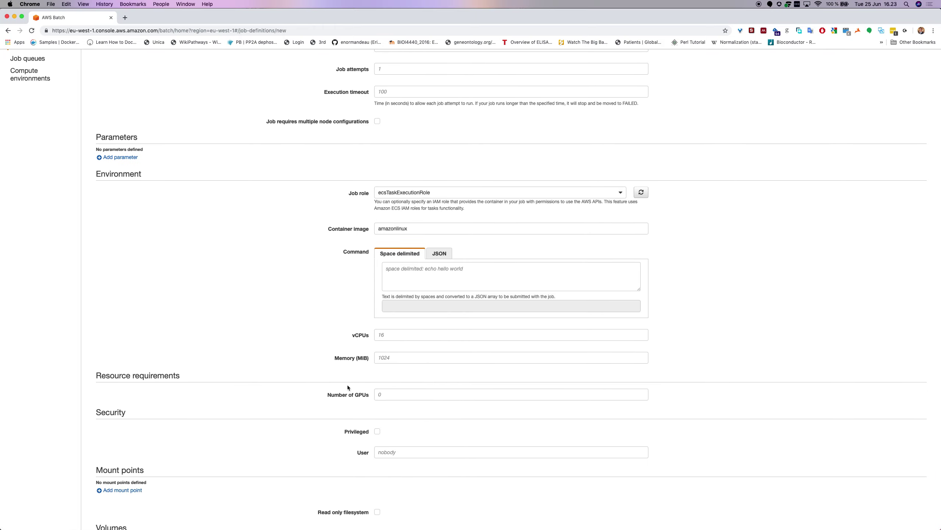
scroll(356, 385, down, 3)
scroll(389, 403, down, 4)
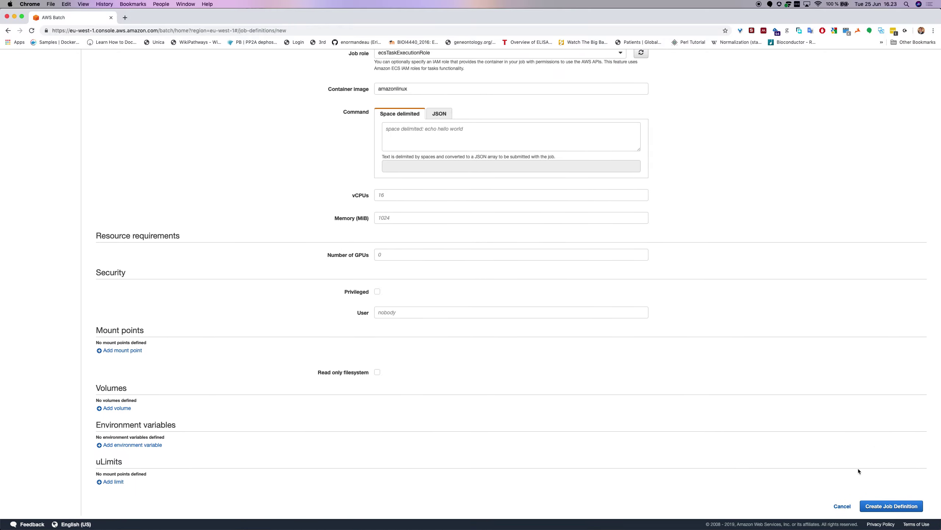
scroll(560, 301, up, 2)
scroll(560, 301, down, 2)
click(847, 502)
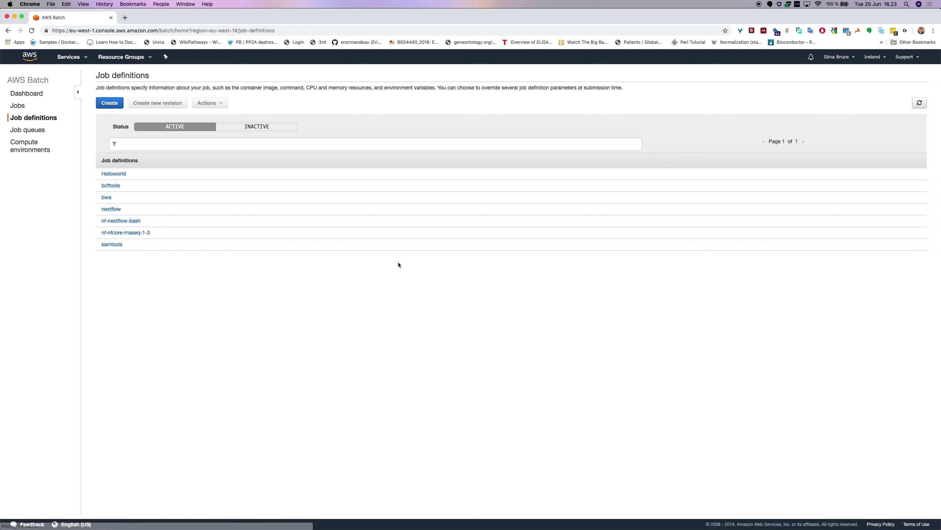
Open the details of Revision 3 of the bcftools job definition.
click(111, 185)
click(128, 213)
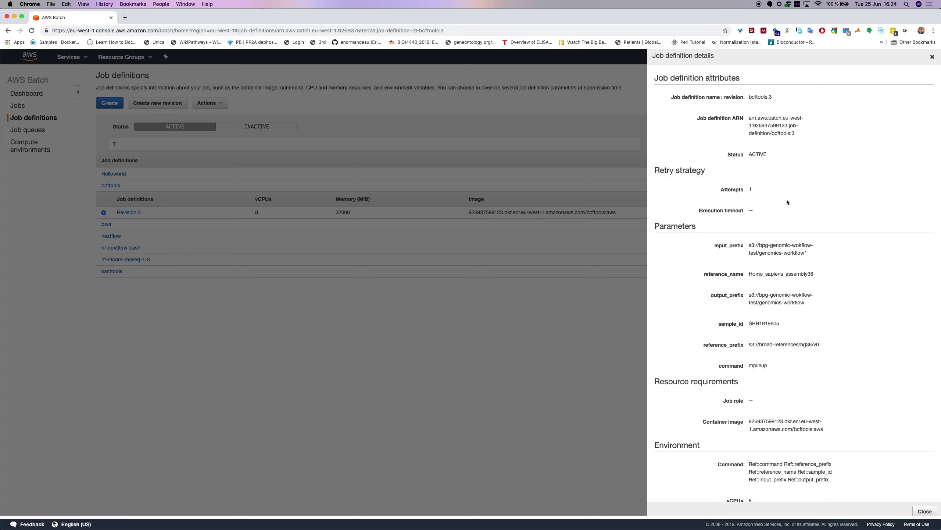